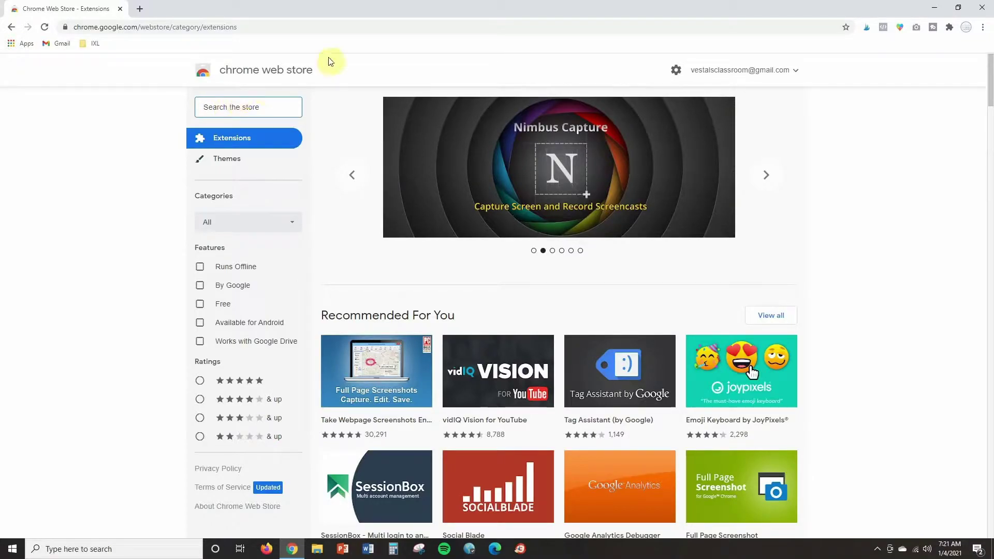
# Step: Search the Chrome Web Store for "insertlearning" and open the InsertLearning extension's page
pyautogui.scroll(-9, 865, 315)
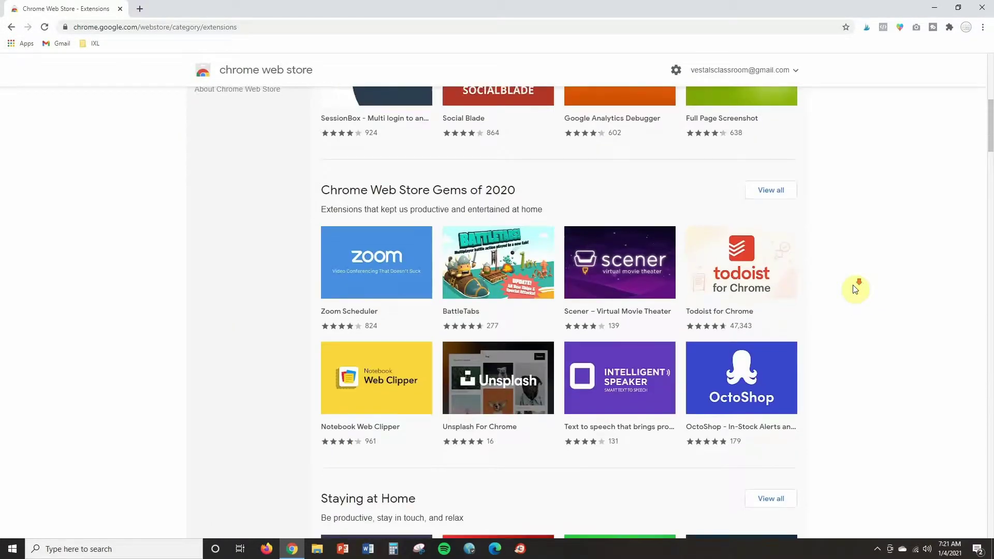
pyautogui.scroll(12, 854, 289)
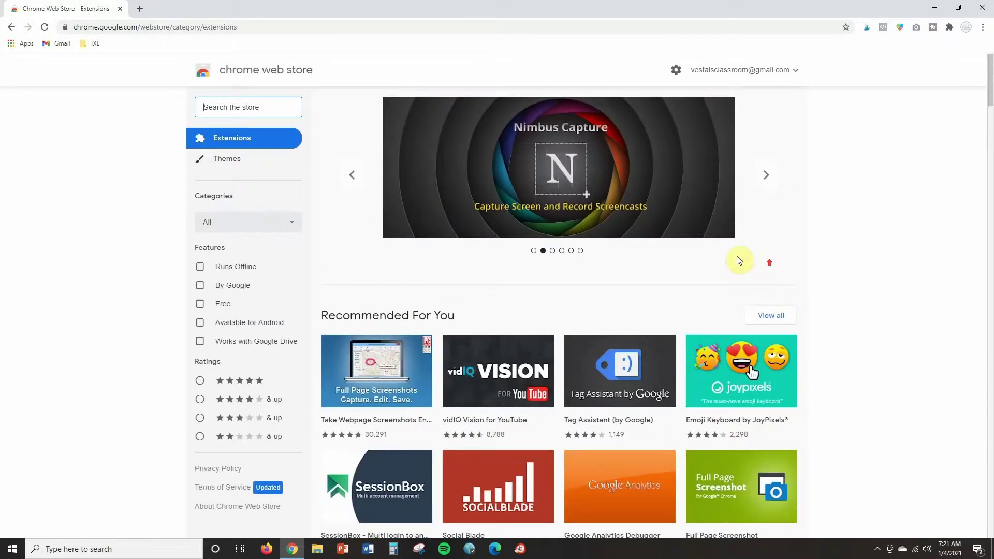
pyautogui.click(259, 122)
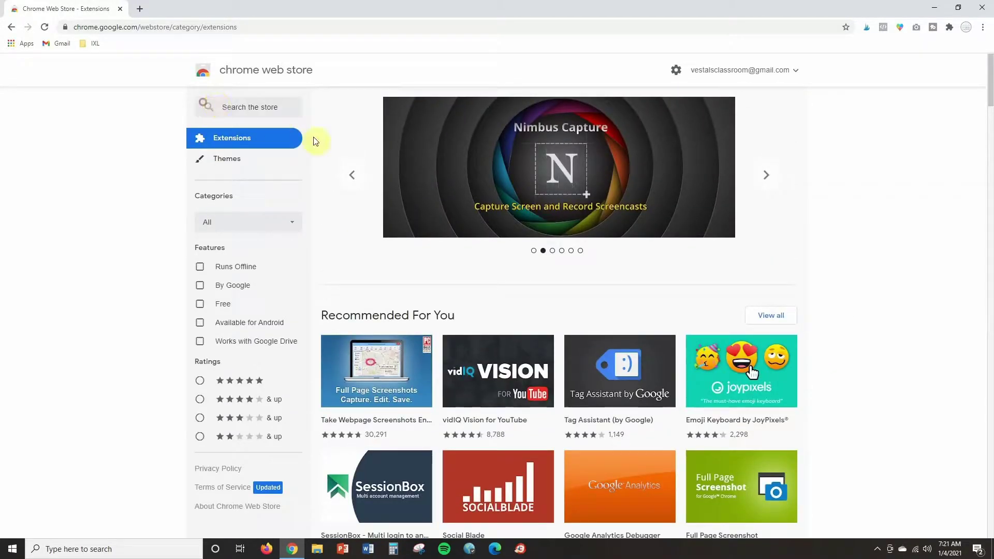
pyautogui.click(264, 109)
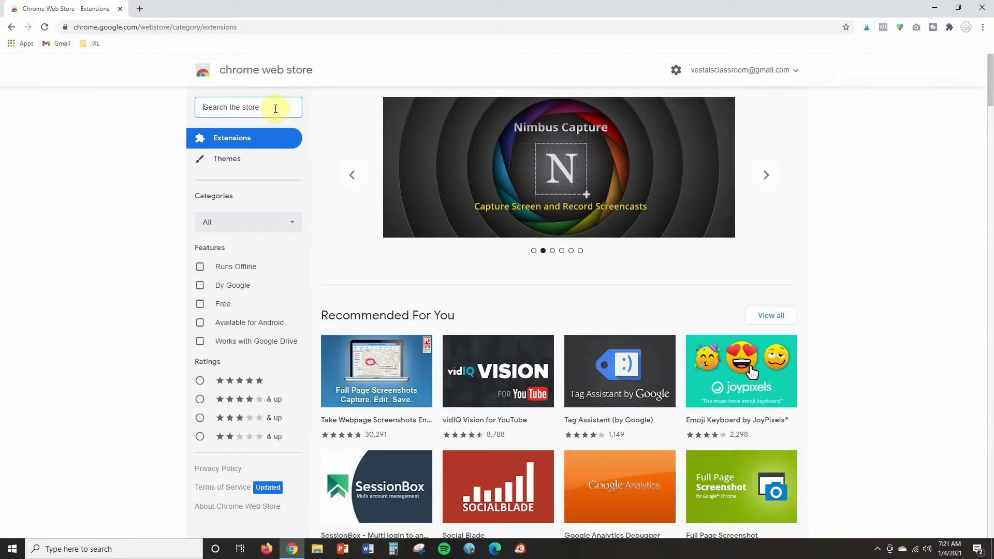
pyautogui.write('InsertLearni')
pyautogui.press('Down')
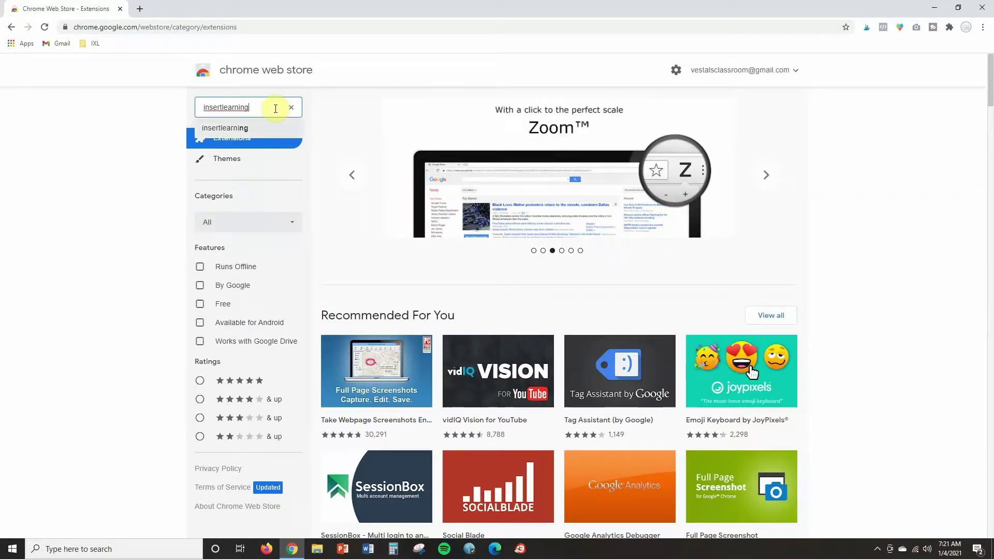
pyautogui.press('Return')
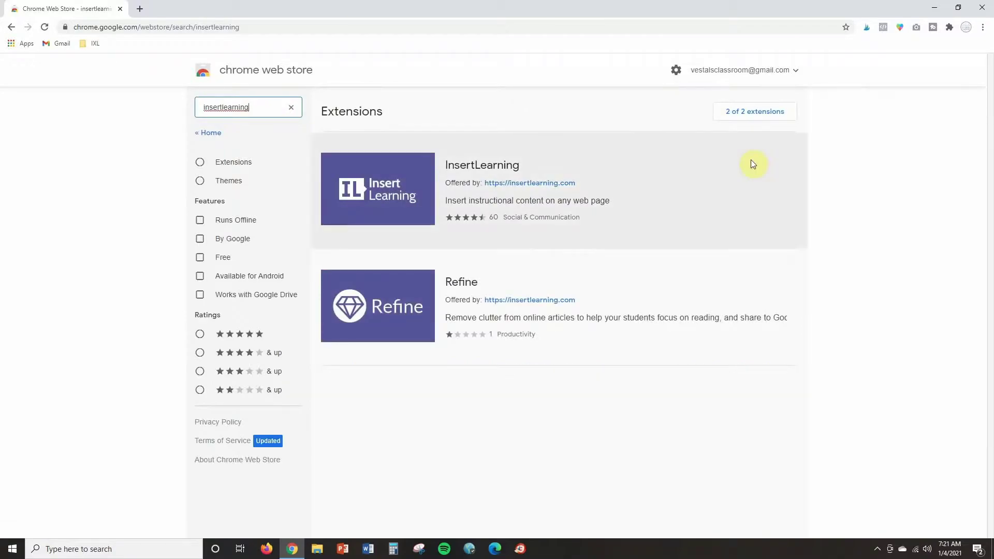
pyautogui.click(481, 166)
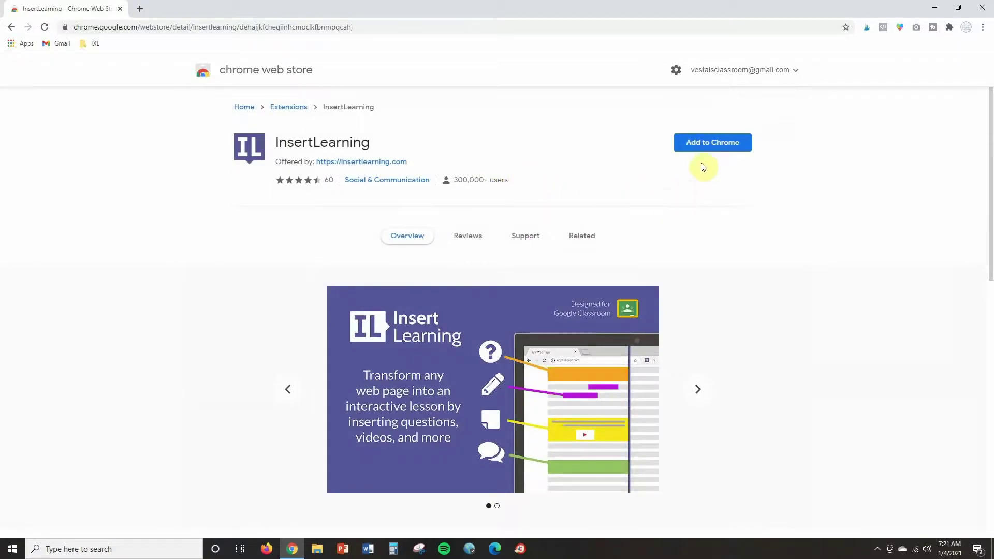
# Step: Add the InsertLearning extension to Chrome and start signing up for it with Google
pyautogui.click(705, 148)
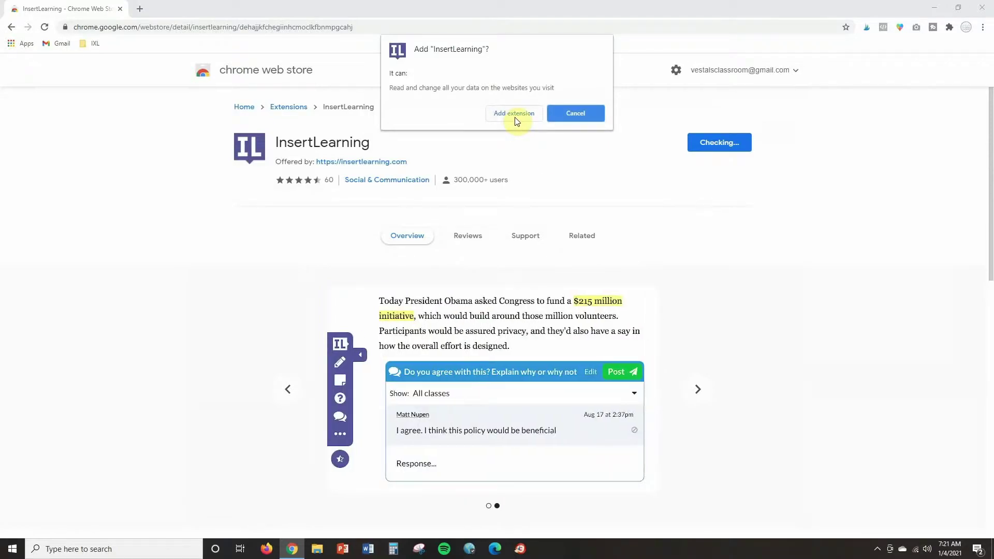
pyautogui.click(515, 117)
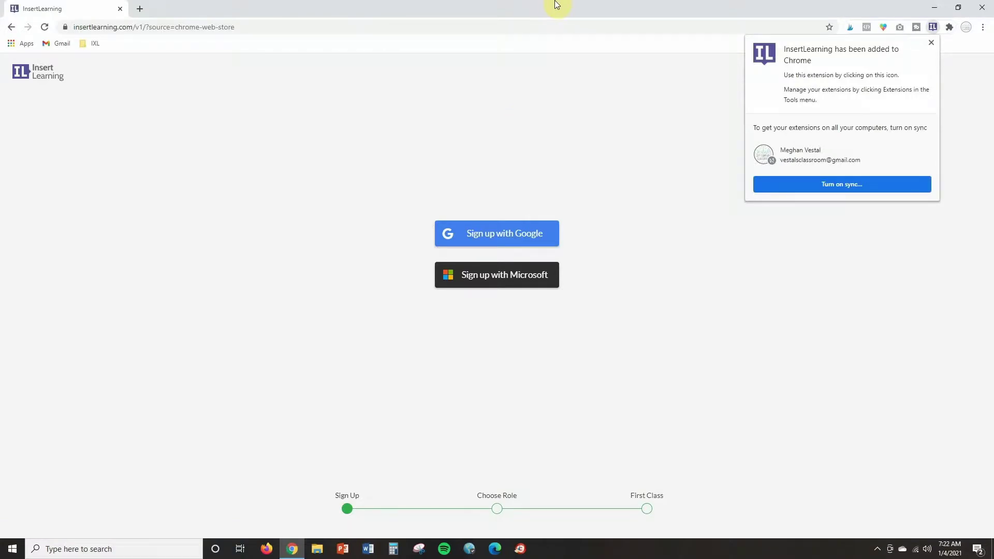
pyautogui.click(529, 235)
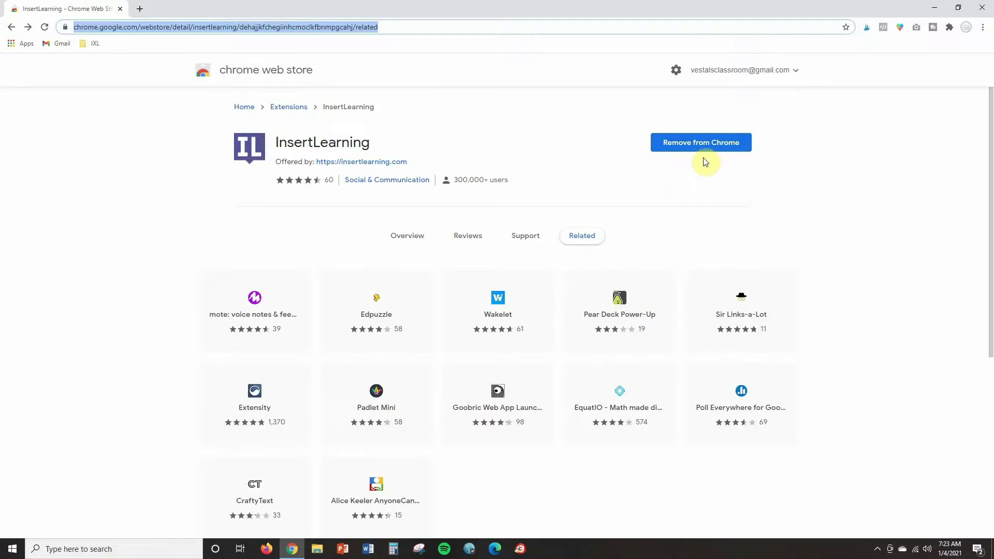
# Step: Pin the InsertLearning extension to the browser toolbar and unpin it again
pyautogui.click(949, 29)
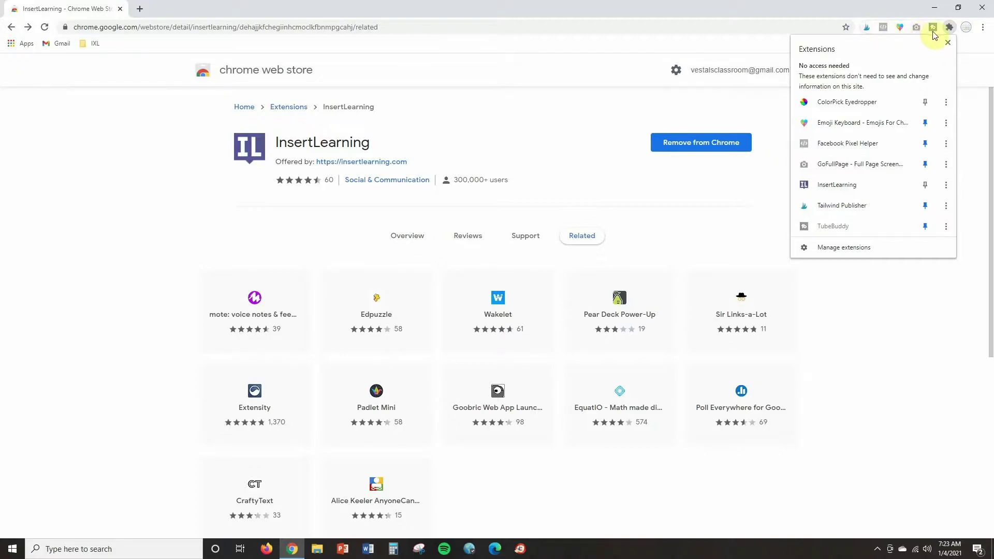
pyautogui.click(925, 185)
pyautogui.click(925, 186)
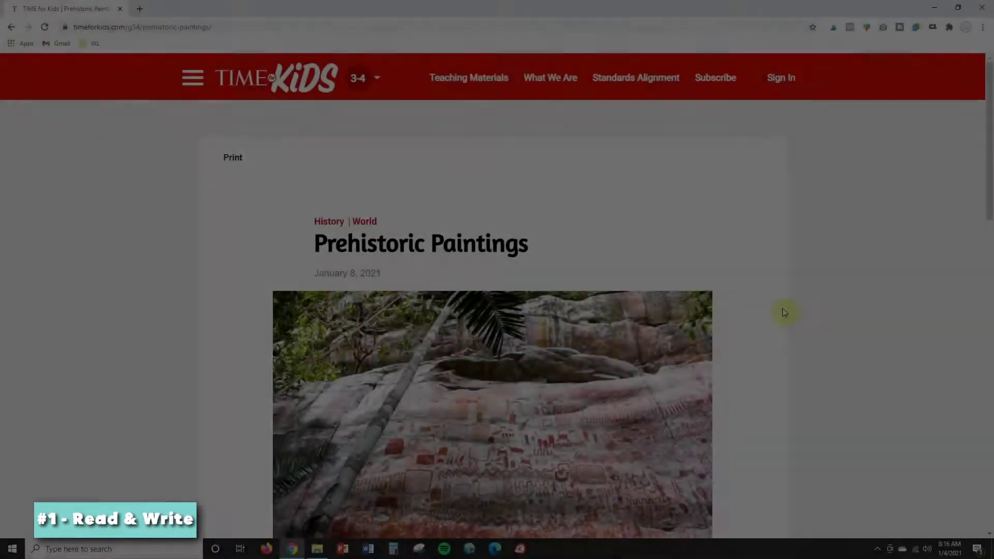
# Step: Launch the Read&Write for Google Chrome extension on the TIME for Kids "Prehistoric Paintings" article
pyautogui.scroll(-5, 783, 312)
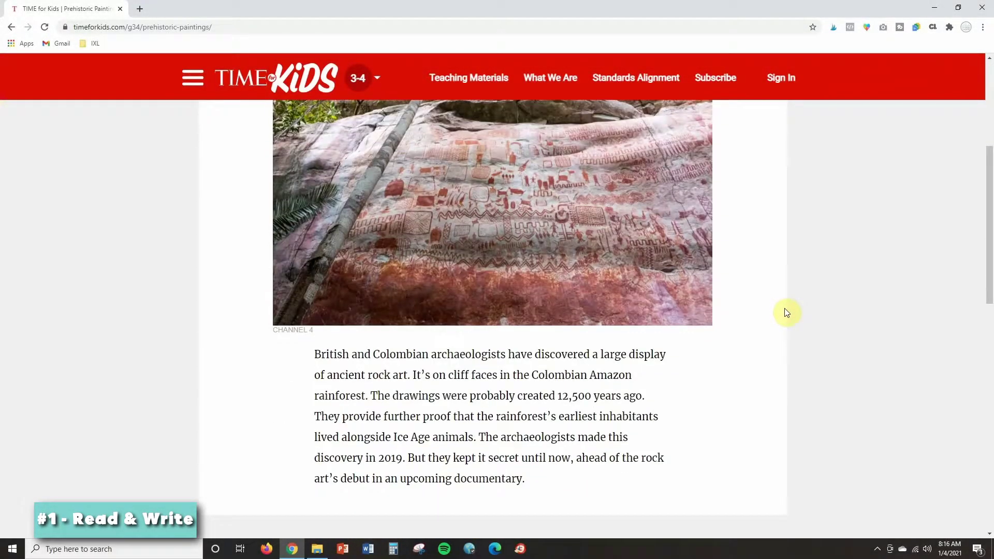
pyautogui.click(949, 27)
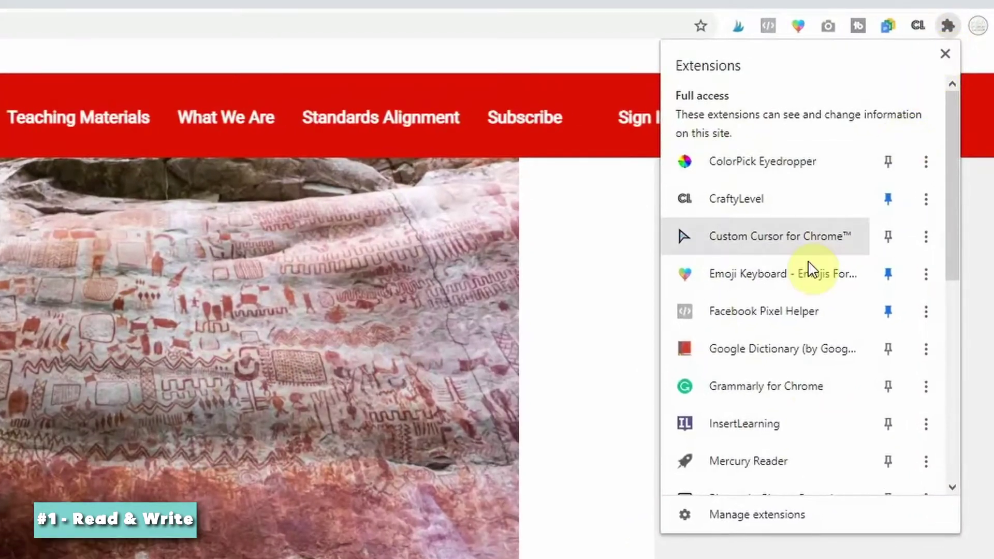
pyautogui.scroll(-3, 808, 274)
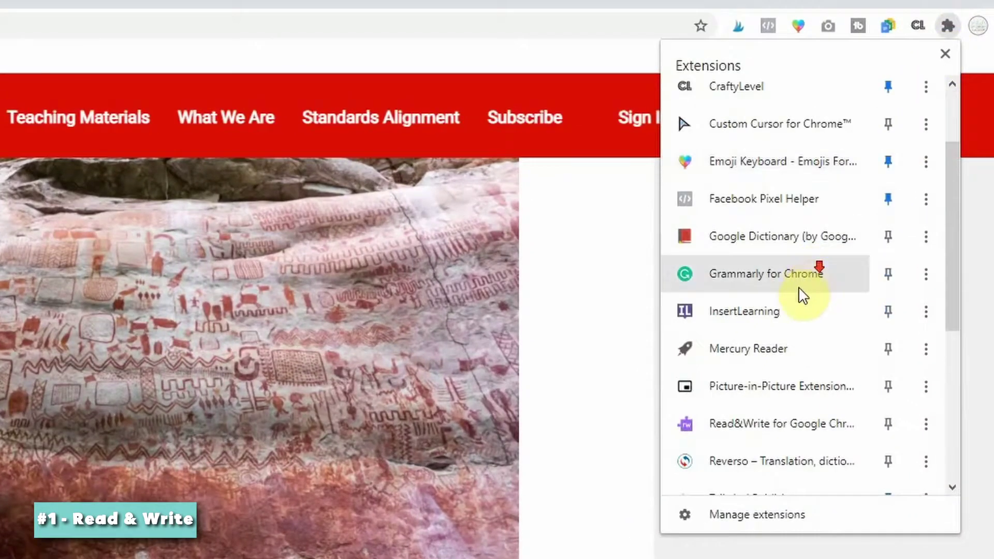
pyautogui.click(761, 424)
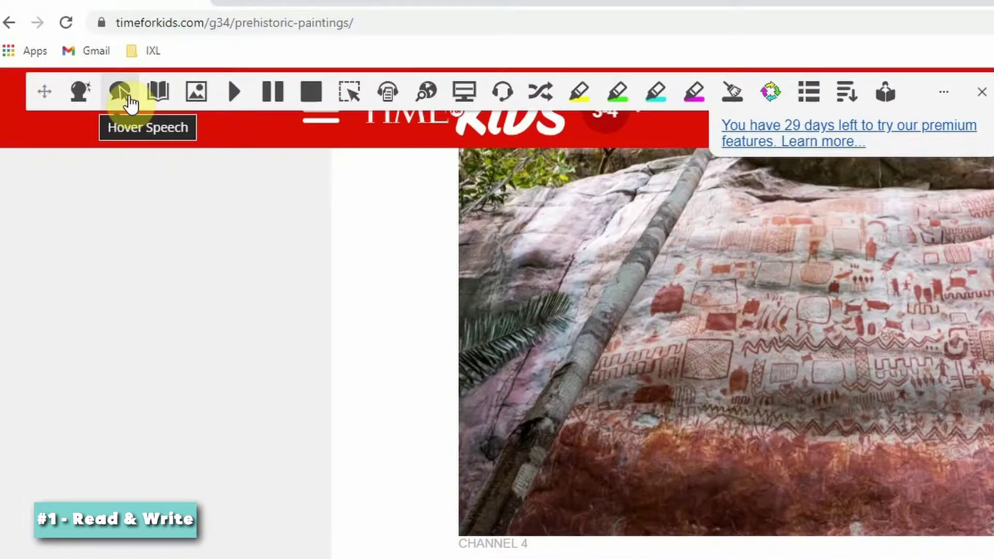
# Step: Have Hover Speech read the article's first paragraph aloud, and turn Hover Speech off again
pyautogui.click(128, 99)
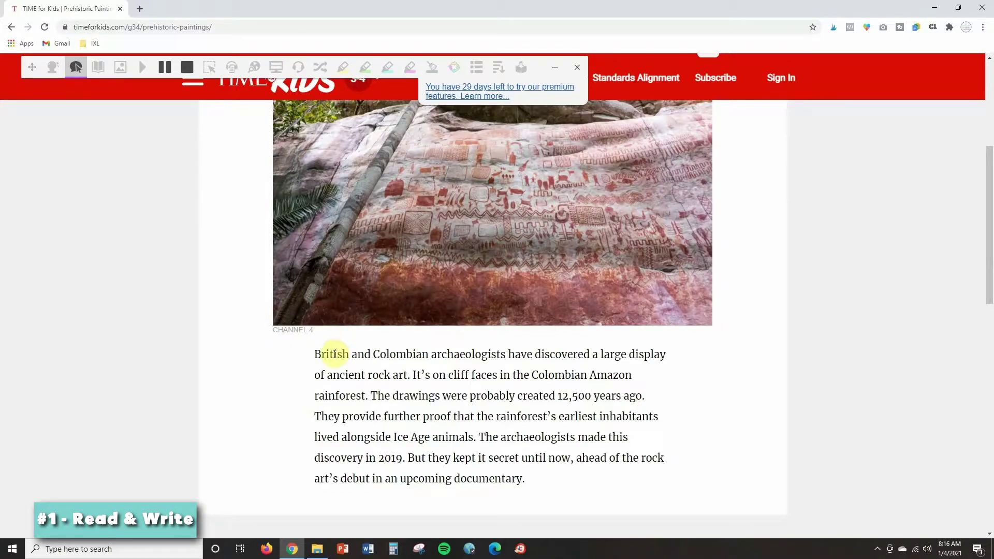
pyautogui.moveTo(336, 353)
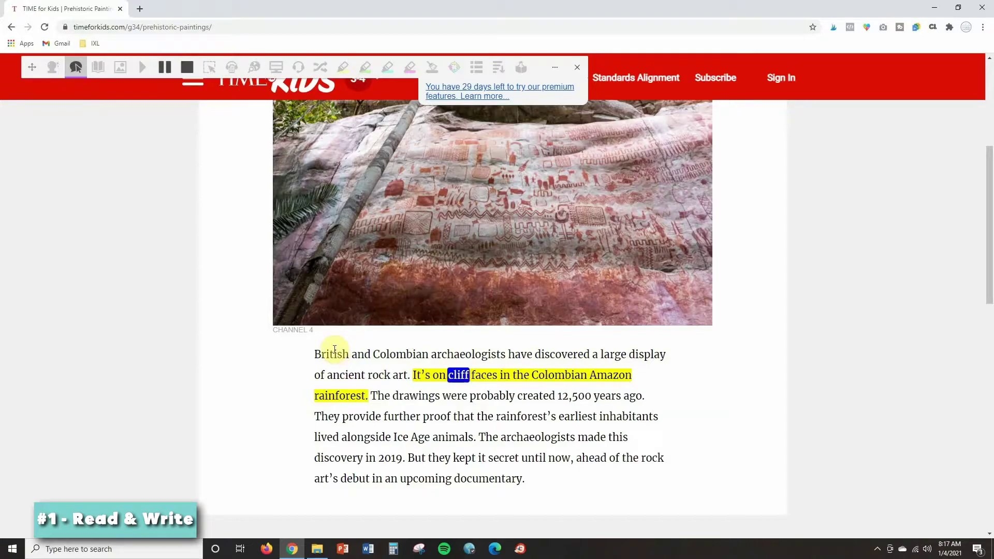
pyautogui.click(74, 67)
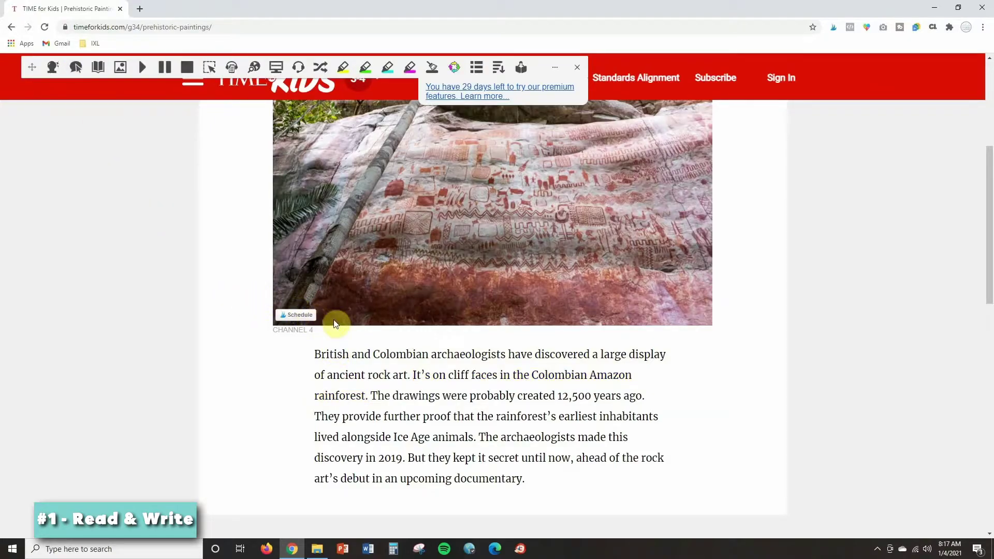
# Step: Look up the word "ancient" from the article in both the Dictionary and the Picture Dictionary, closing each result
pyautogui.moveTo(365, 374); pyautogui.dragTo(328, 374)
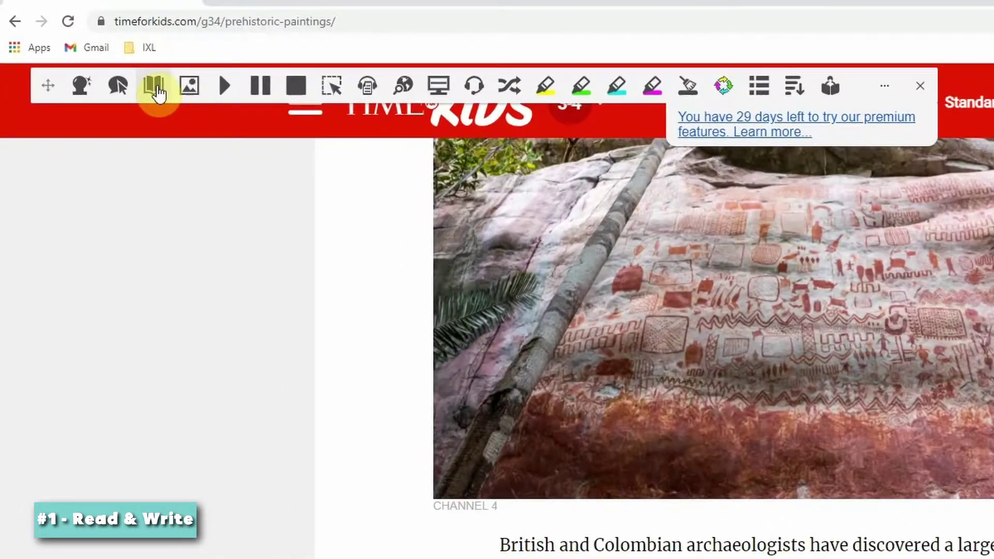
pyautogui.click(157, 89)
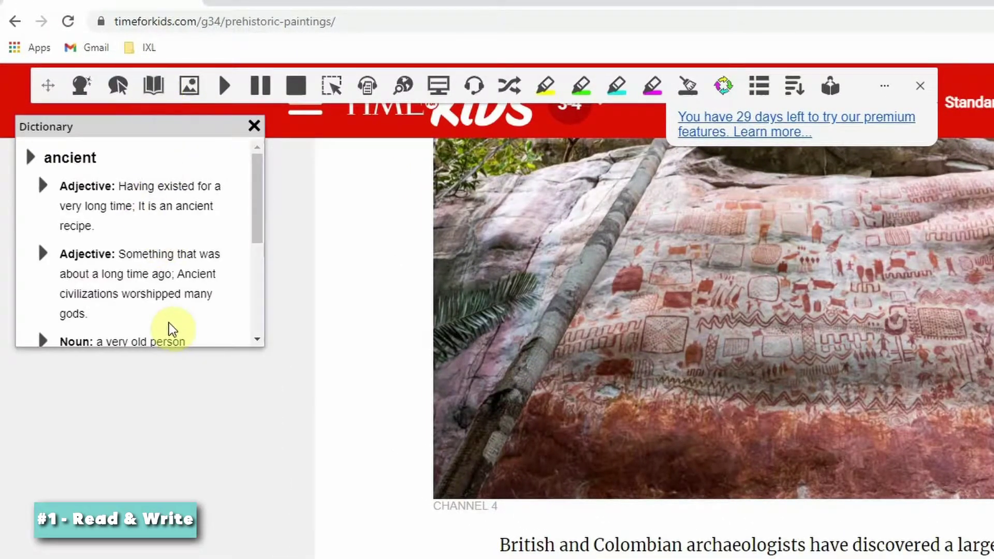
pyautogui.click(254, 126)
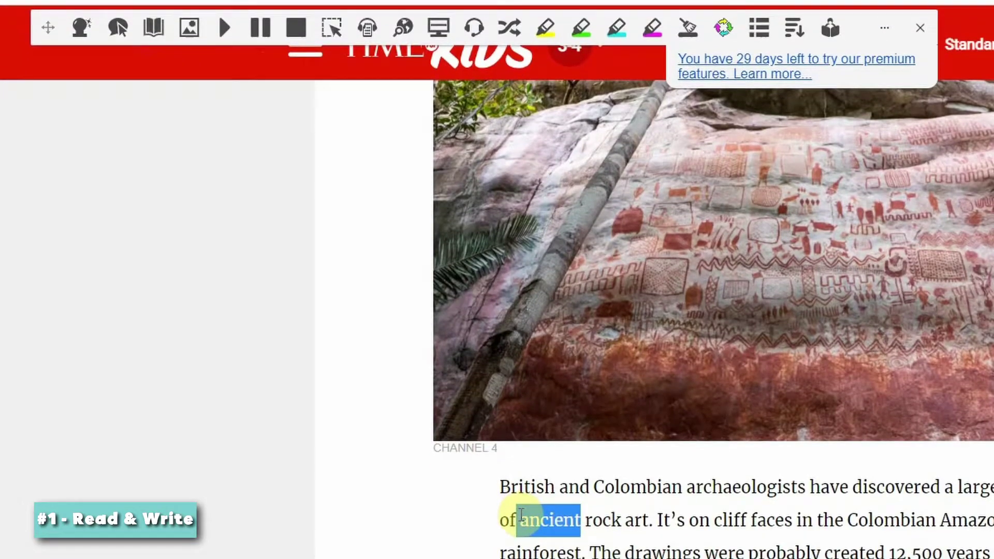
pyautogui.click(190, 32)
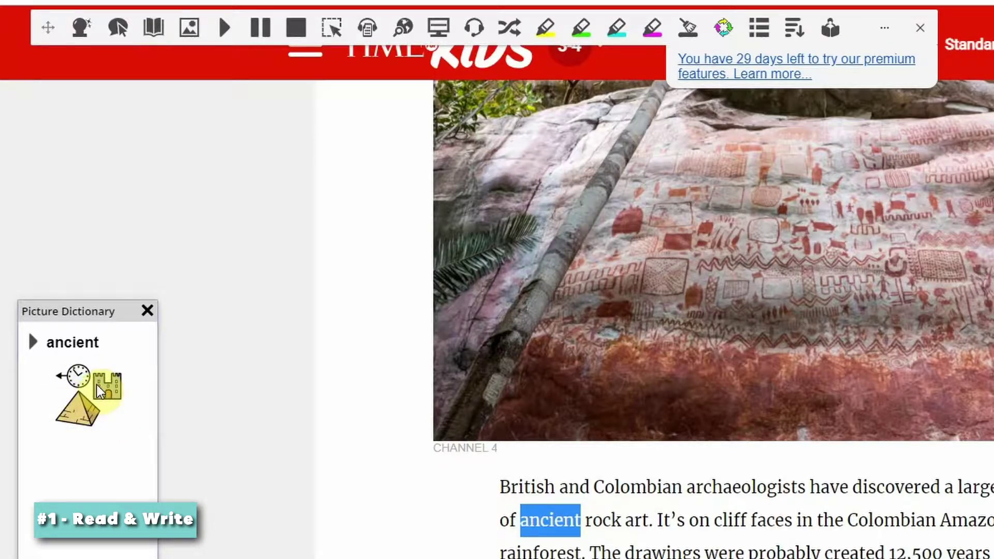
pyautogui.click(151, 311)
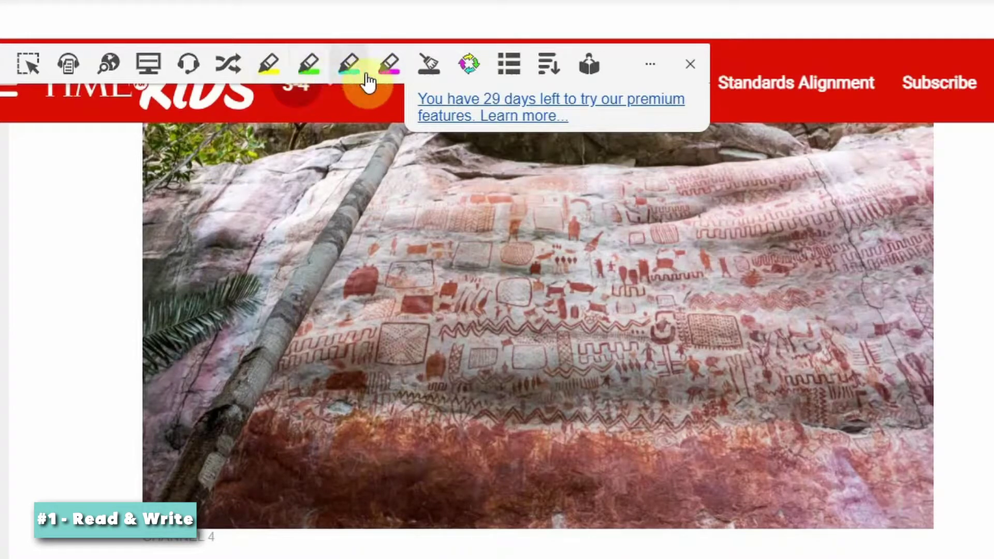
# Step: Highlight "ancient" in magenta, "display" in yellow and "proof" in green in the article's first paragraph
pyautogui.click(382, 80)
pyautogui.moveTo(365, 374); pyautogui.dragTo(332, 373)
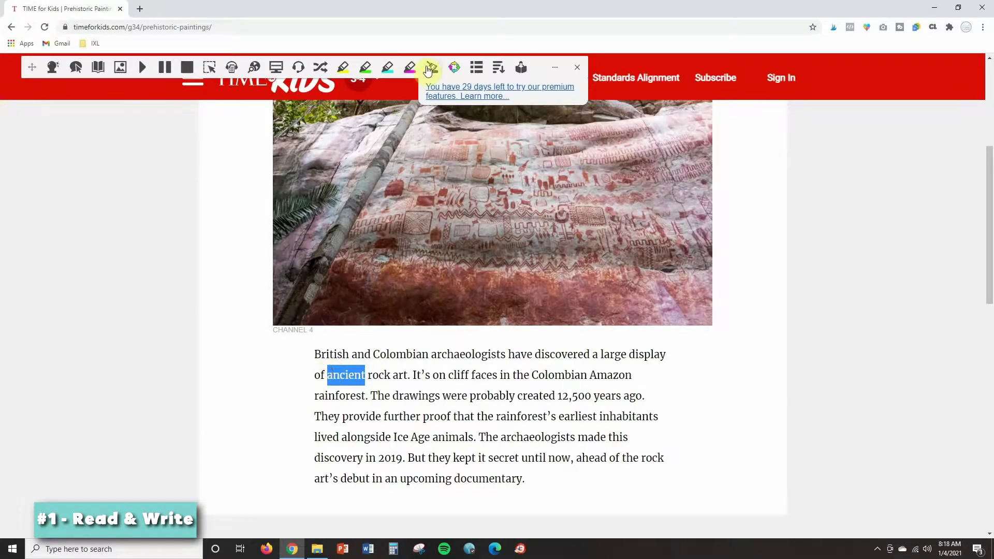
pyautogui.click(410, 68)
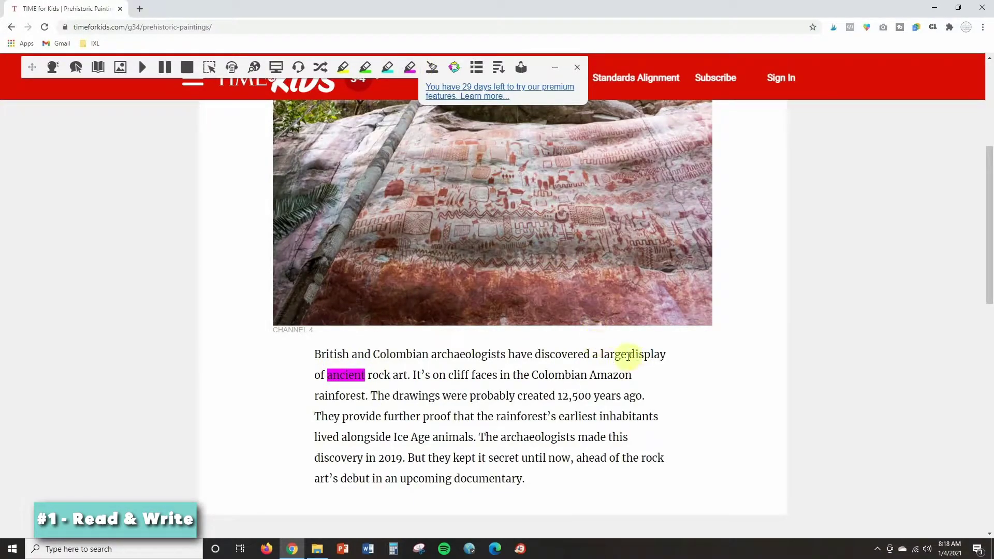
pyautogui.moveTo(666, 354); pyautogui.dragTo(635, 353)
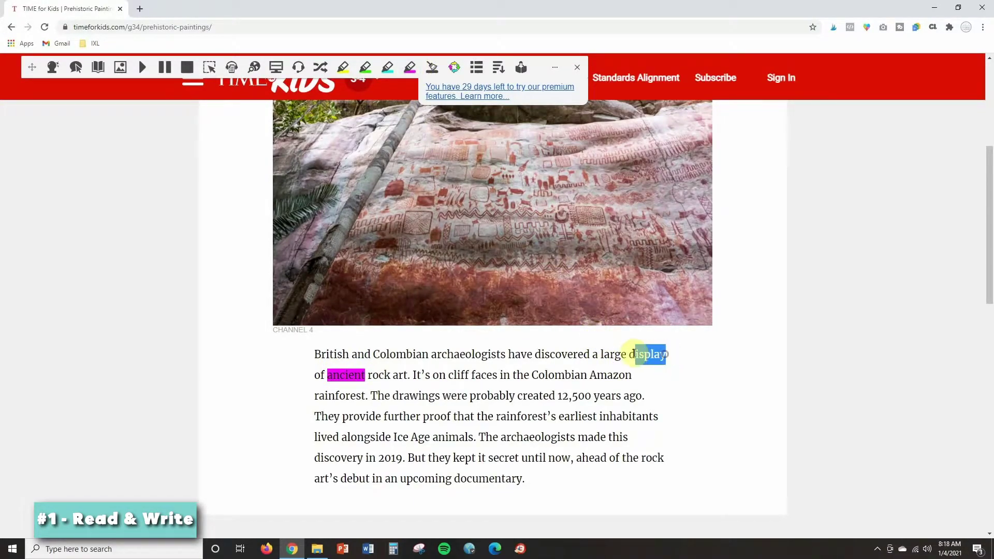
pyautogui.click(343, 67)
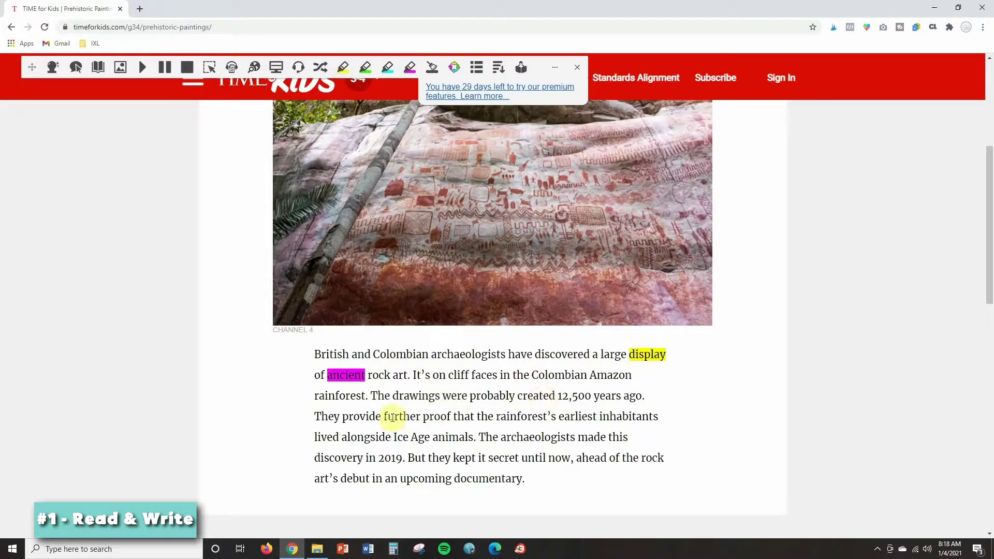
pyautogui.moveTo(452, 416); pyautogui.dragTo(423, 417)
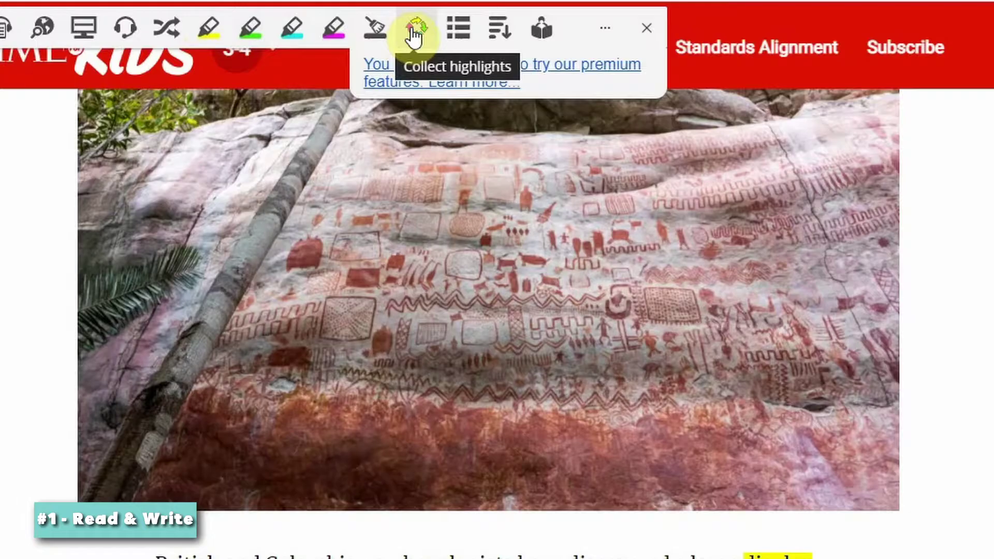
# Step: Collect the highlights in all four colors, sorted by color, into a Google Docs document and close that document
pyautogui.click(414, 32)
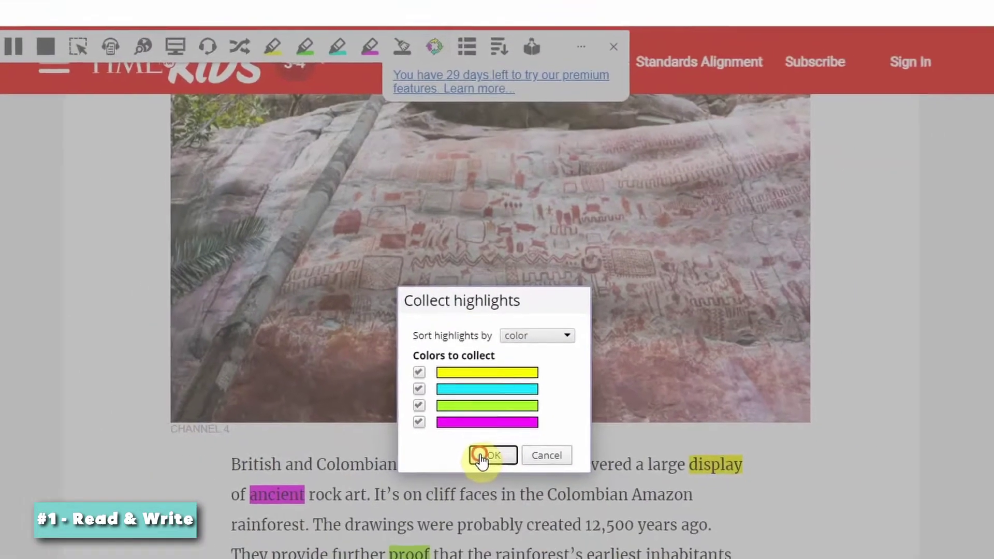
pyautogui.click(488, 547)
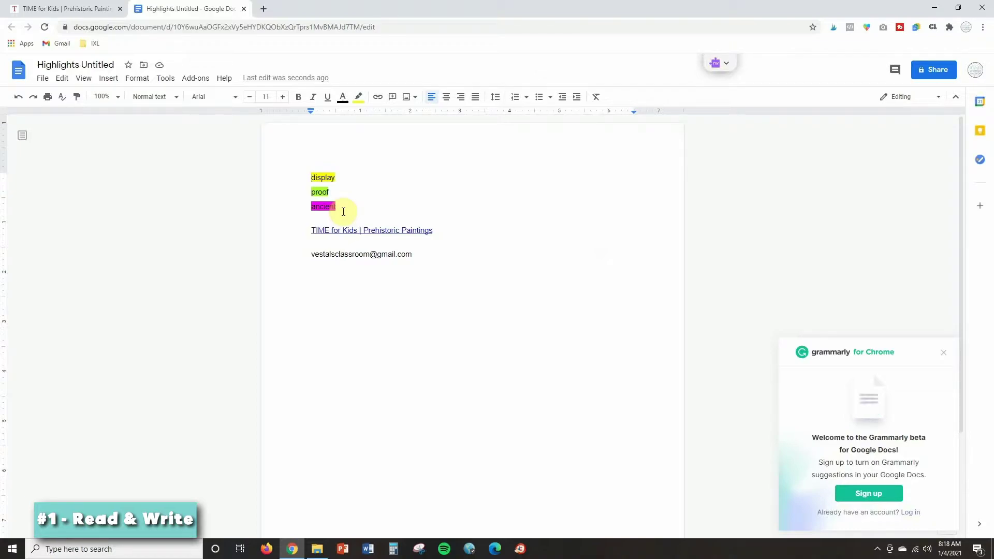
pyautogui.click(244, 9)
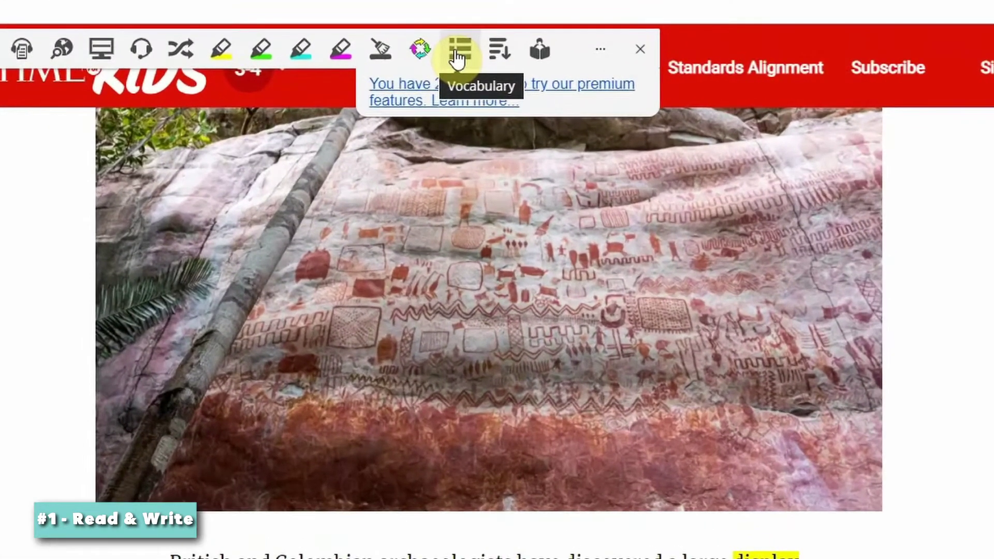
# Step: Generate a Vocabulary List document from the highlighted words, dismiss the Grammarly sign-up offer, and review the table of meanings and symbols
pyautogui.click(457, 58)
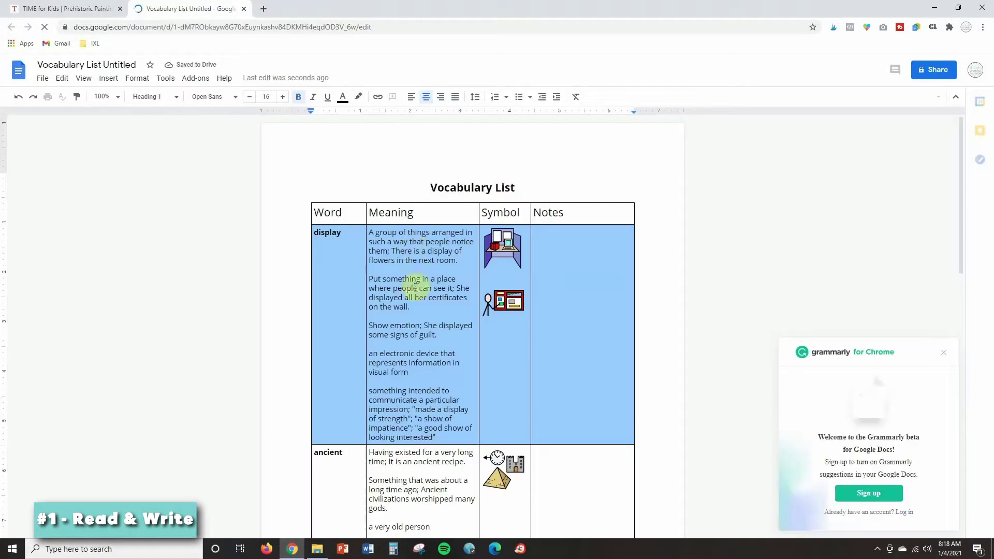
pyautogui.click(944, 353)
pyautogui.scroll(-4, 513, 243)
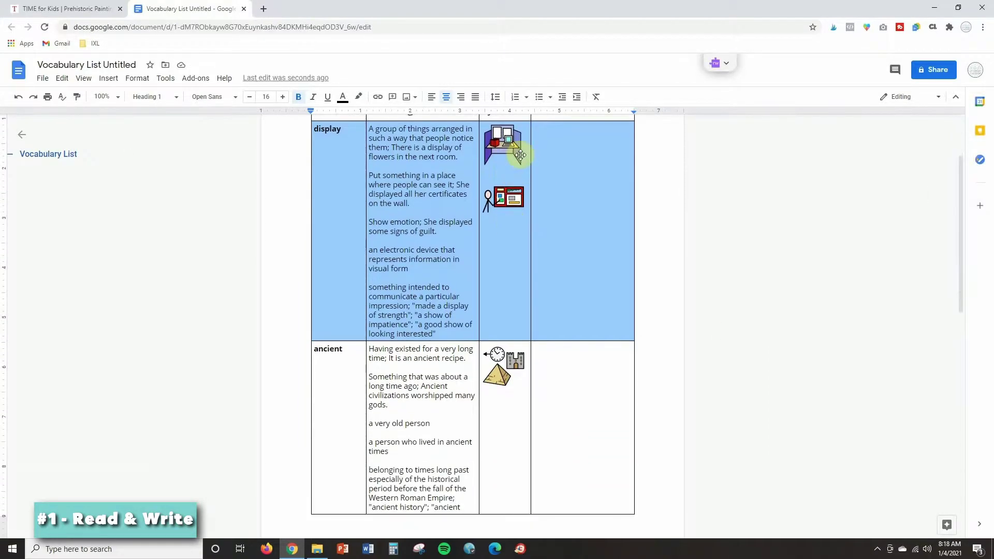
pyautogui.scroll(-6, 505, 210)
pyautogui.scroll(9, 505, 223)
pyautogui.scroll(2, 502, 238)
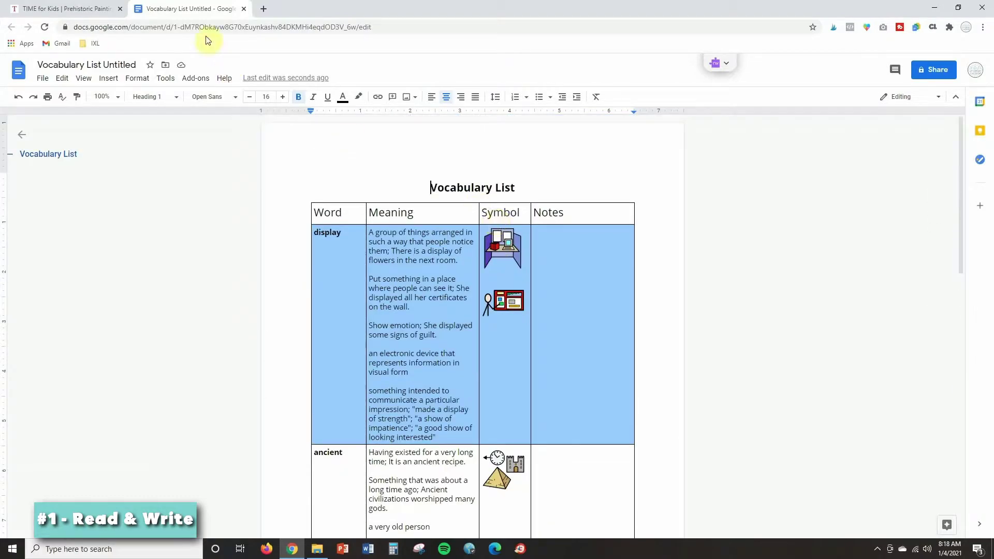
# Step: Close the generated Vocabulary List document and return to the prehistoric paintings article
pyautogui.click(243, 9)
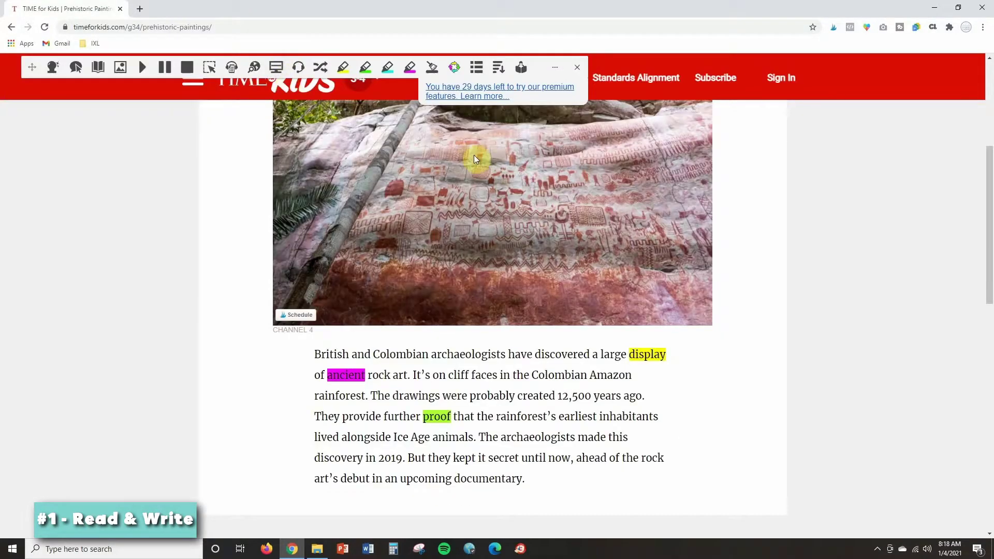
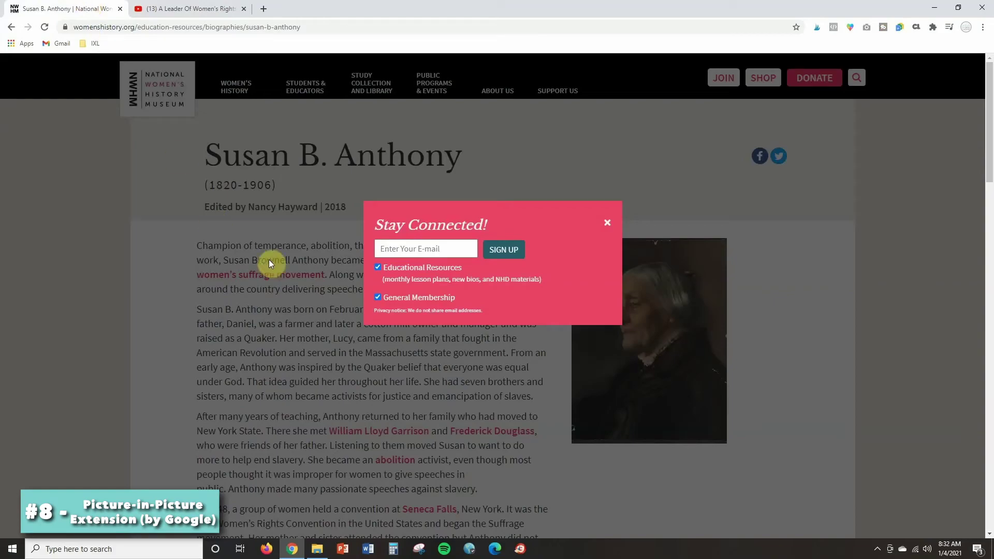
# Step: Dismiss the Stay Connected sign-up offer and skim the Susan B. Anthony biography page
pyautogui.click(608, 223)
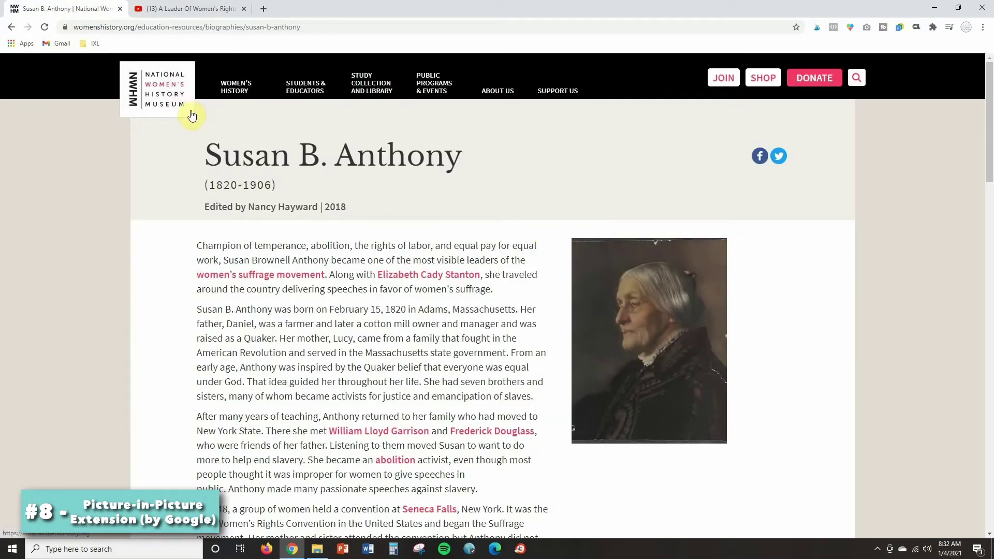
pyautogui.scroll(-5, 412, 333)
pyautogui.scroll(-3, 435, 354)
pyautogui.scroll(8, 437, 351)
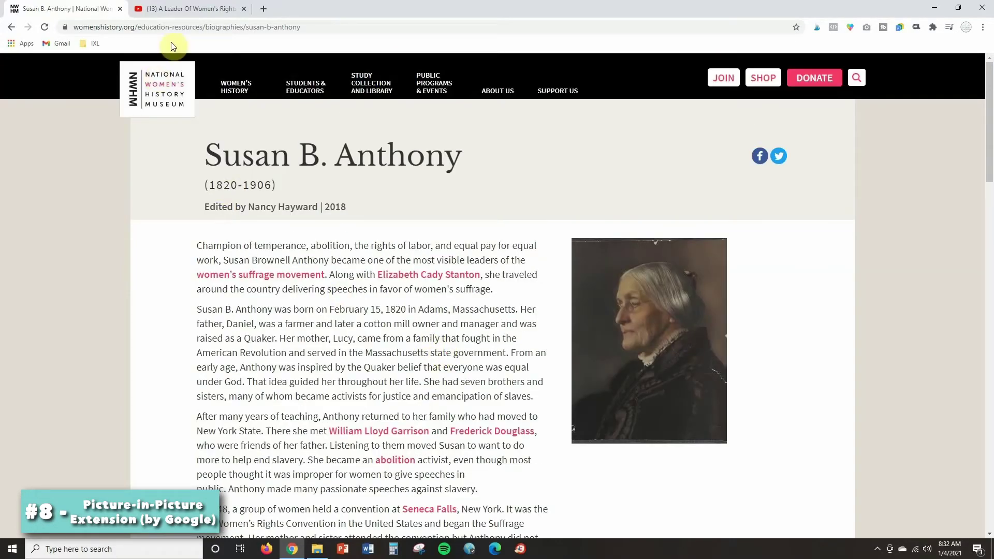
# Step: Play the Susan B. Anthony YouTube video and pop it out with the Picture-in-Picture extension
pyautogui.click(173, 9)
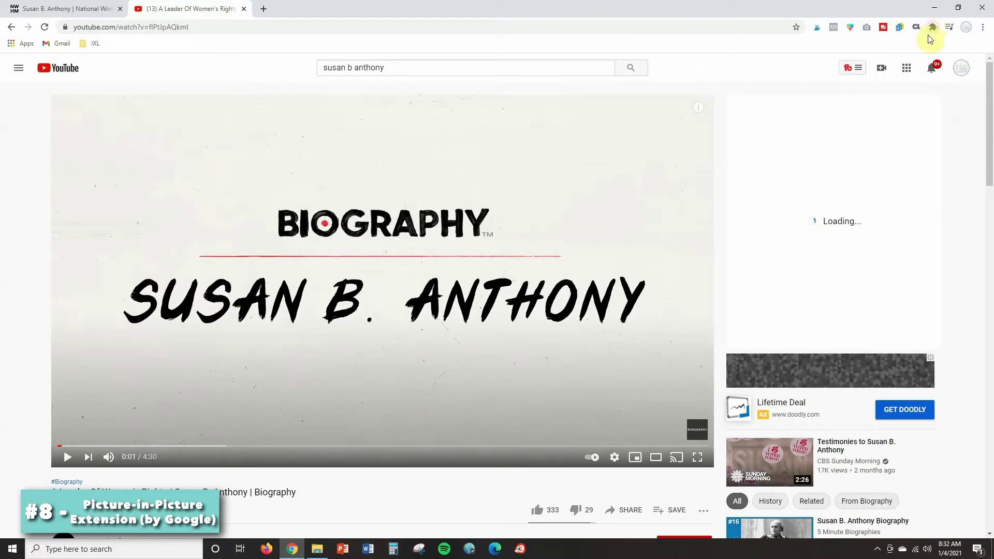
pyautogui.click(72, 460)
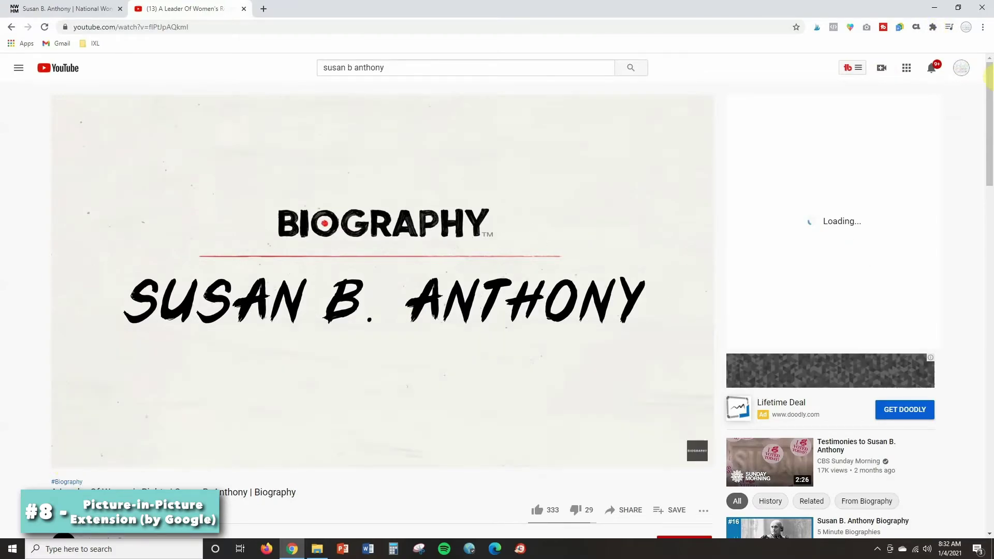
pyautogui.click(935, 28)
pyautogui.scroll(-2, 868, 171)
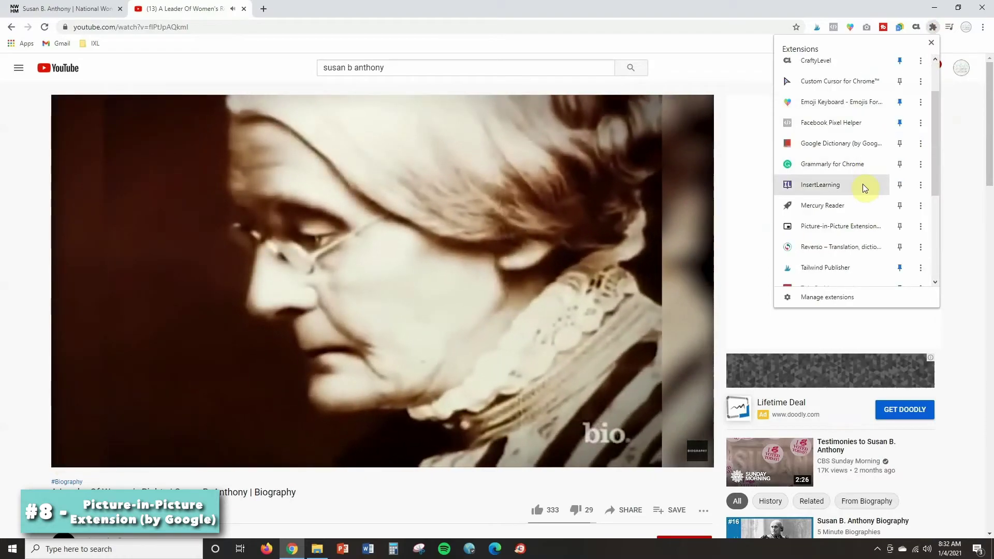
pyautogui.click(850, 226)
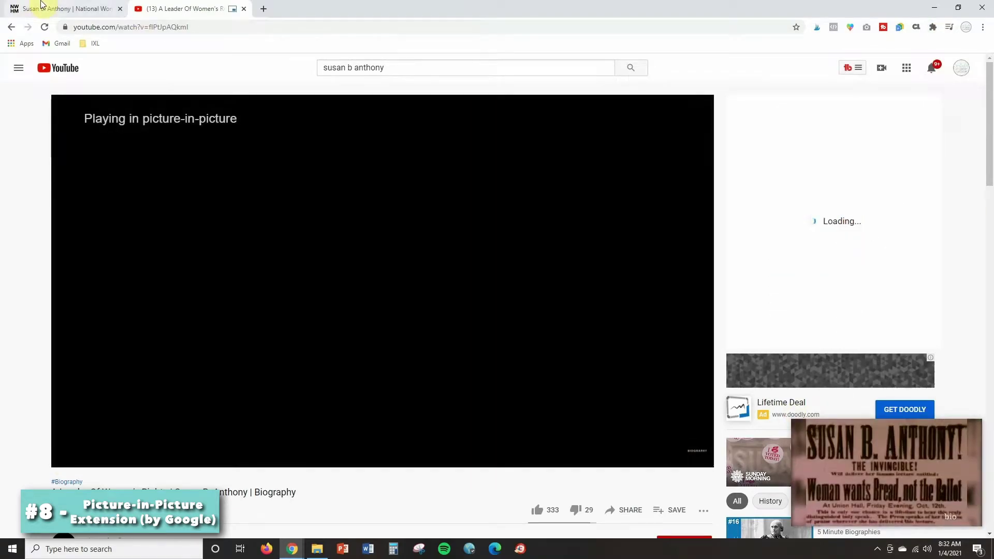
# Step: Return to the Susan B. Anthony biography page and enlarge the floating video window over the article
pyautogui.click(39, 8)
pyautogui.moveTo(792, 421); pyautogui.dragTo(656, 343)
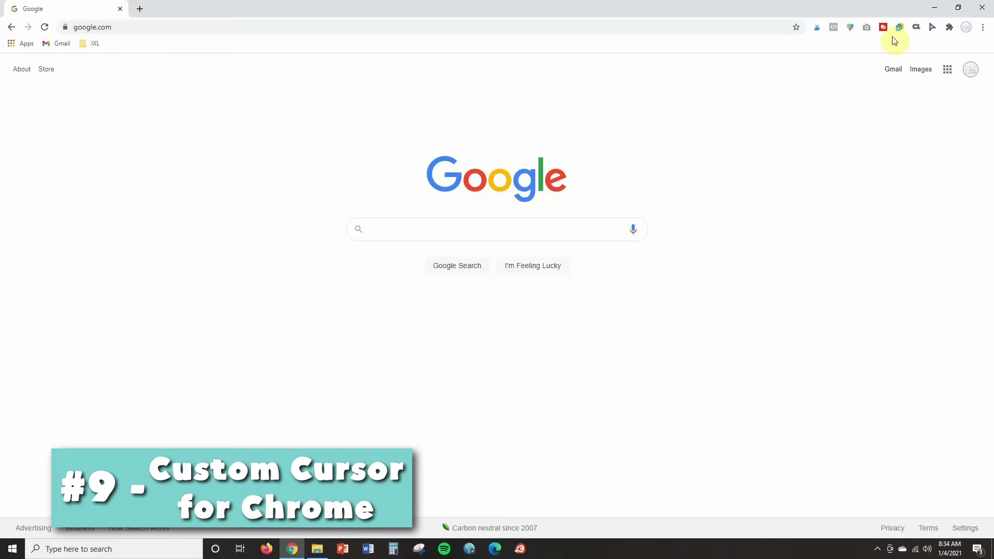
# Step: Apply the white arrow with black outline from the Starter collection of the Custom Cursor extension
pyautogui.click(933, 27)
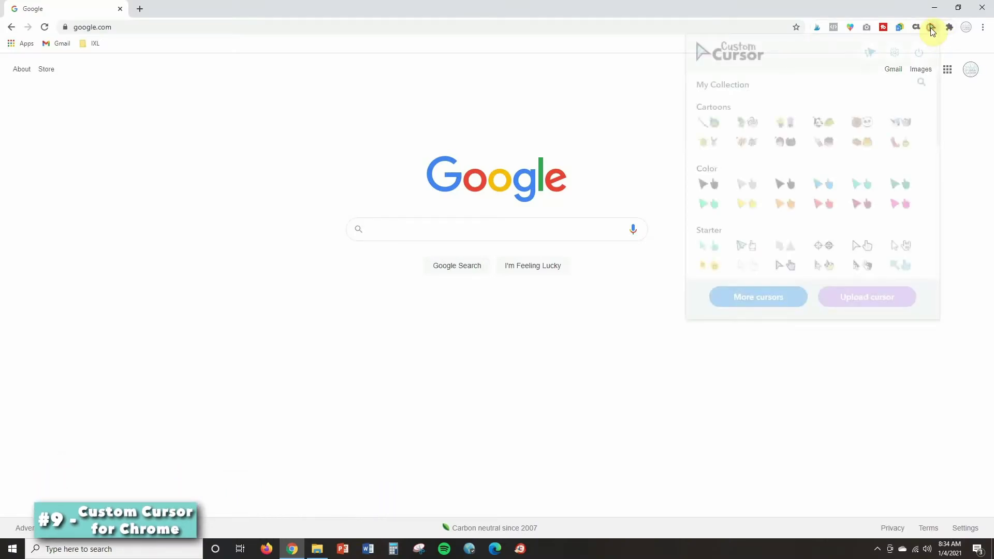
pyautogui.scroll(-2, 883, 161)
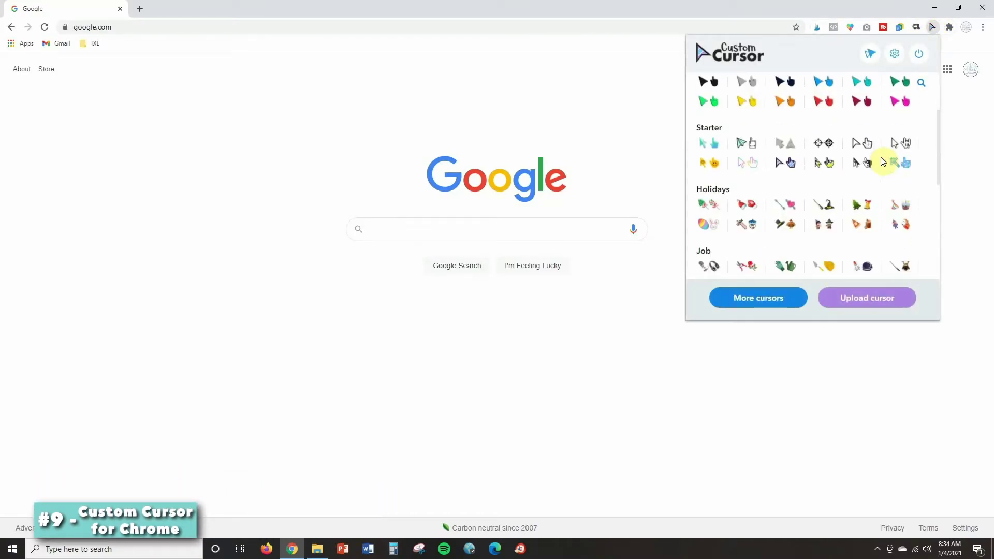
pyautogui.click(870, 150)
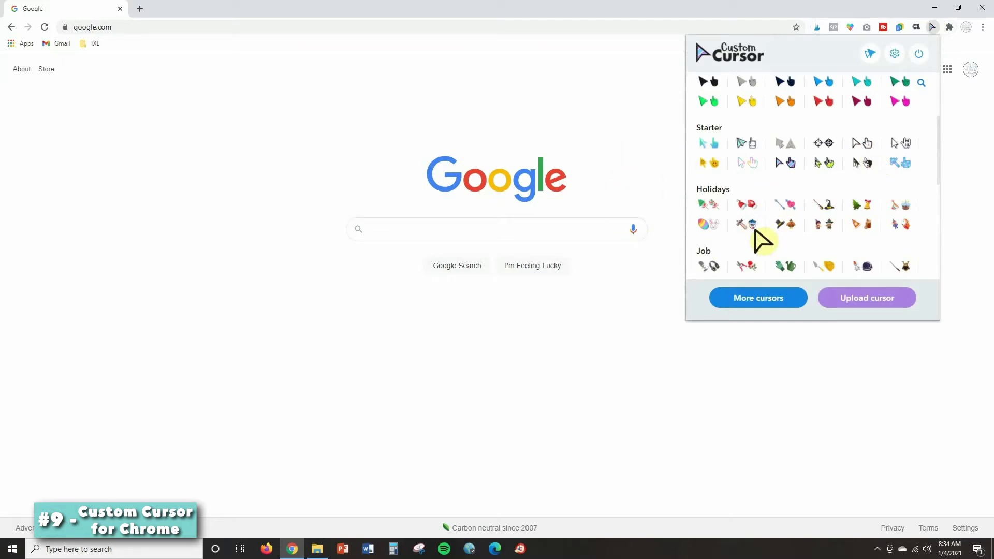
# Step: Browse the remaining Custom Cursor collections and apply the soccer ball cursor from the Sport collection
pyautogui.scroll(-2, 817, 207)
pyautogui.scroll(-2, 817, 204)
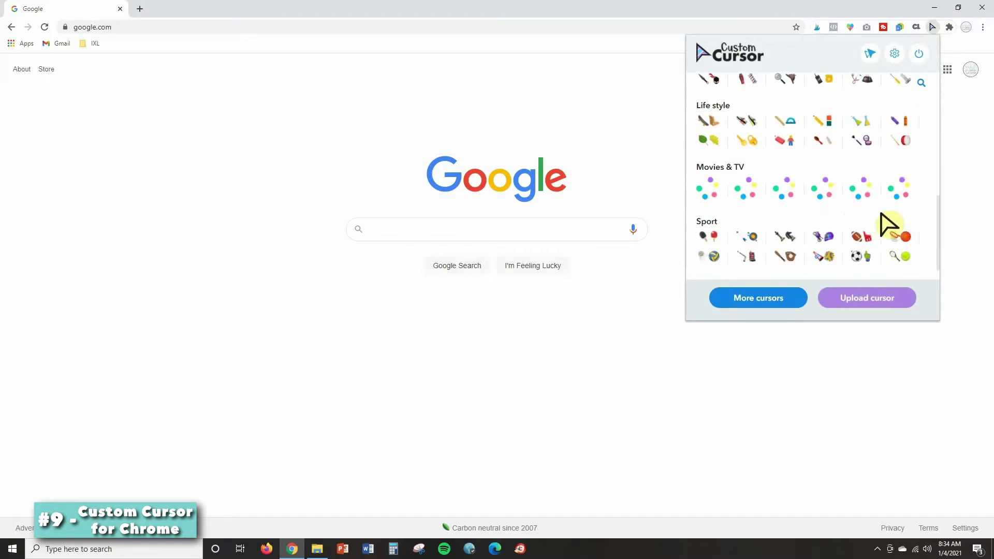
pyautogui.click(857, 256)
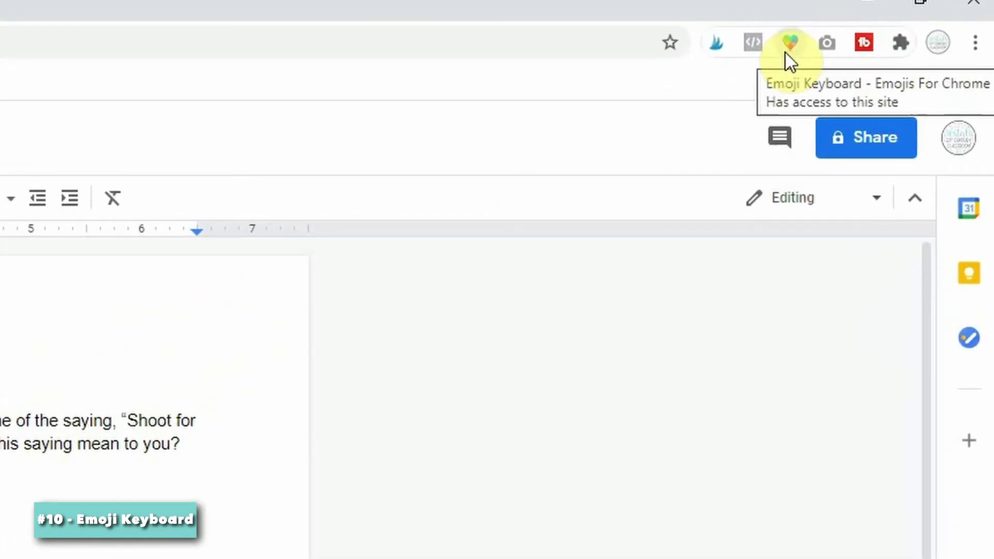
# Step: Find the Waxing Gibbous Moon emoji by searching Emoji Keyboard for "moon" and insert it after "moon phases." in the letter
pyautogui.click(785, 51)
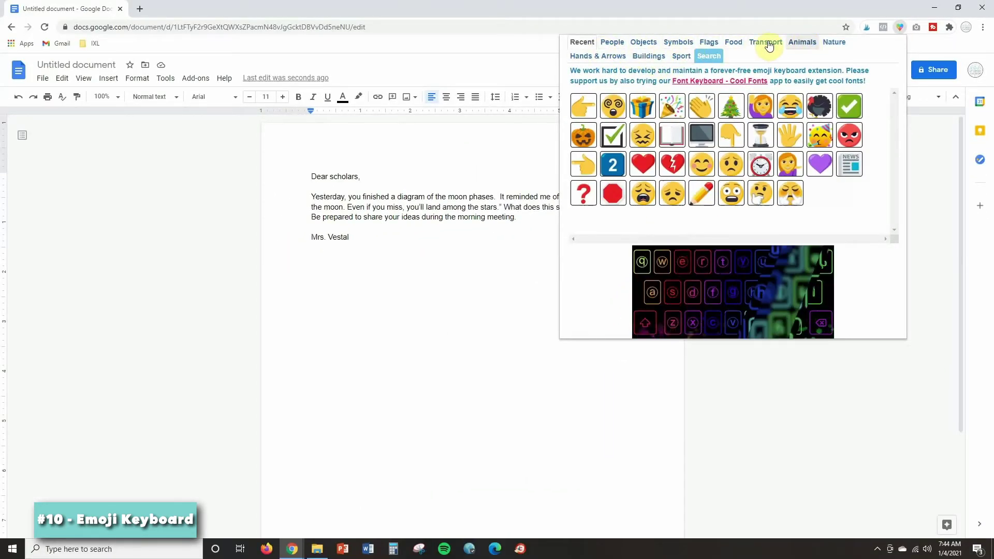
pyautogui.click(707, 56)
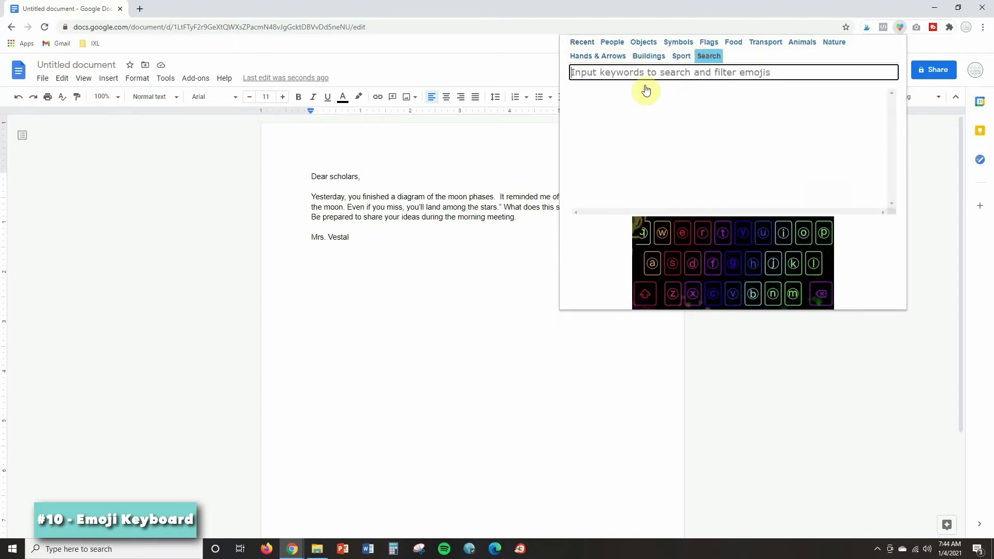
pyautogui.write('moo')
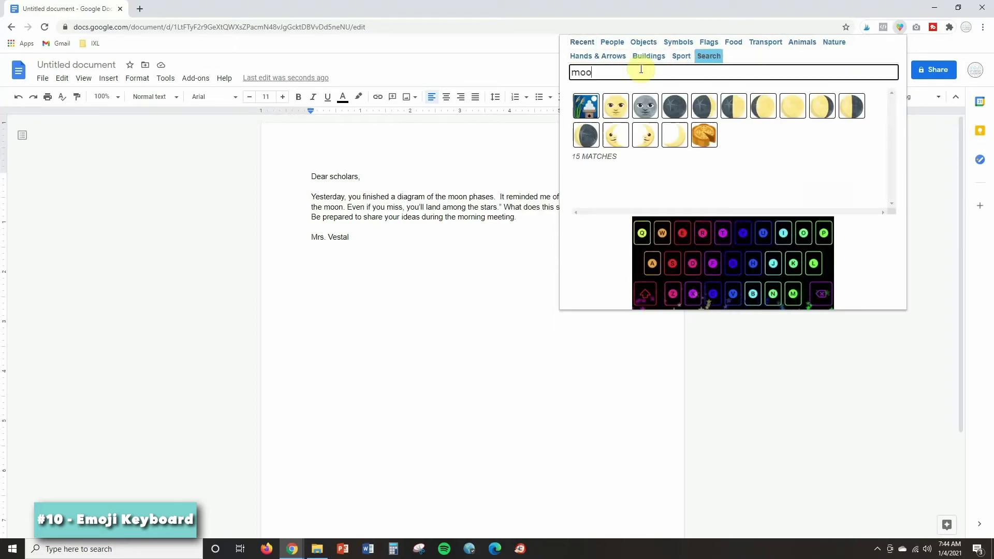
pyautogui.write('n')
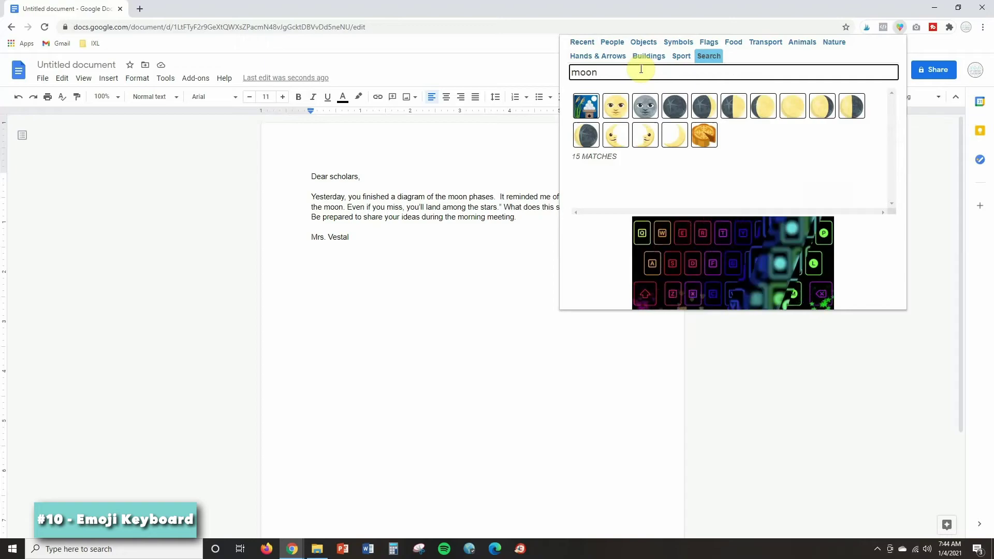
pyautogui.click(762, 105)
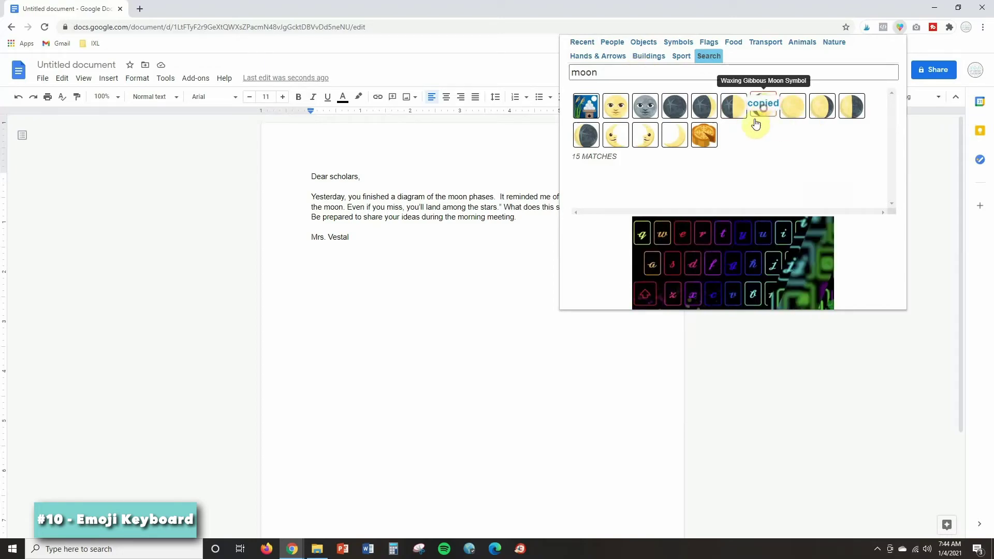
pyautogui.click(498, 196)
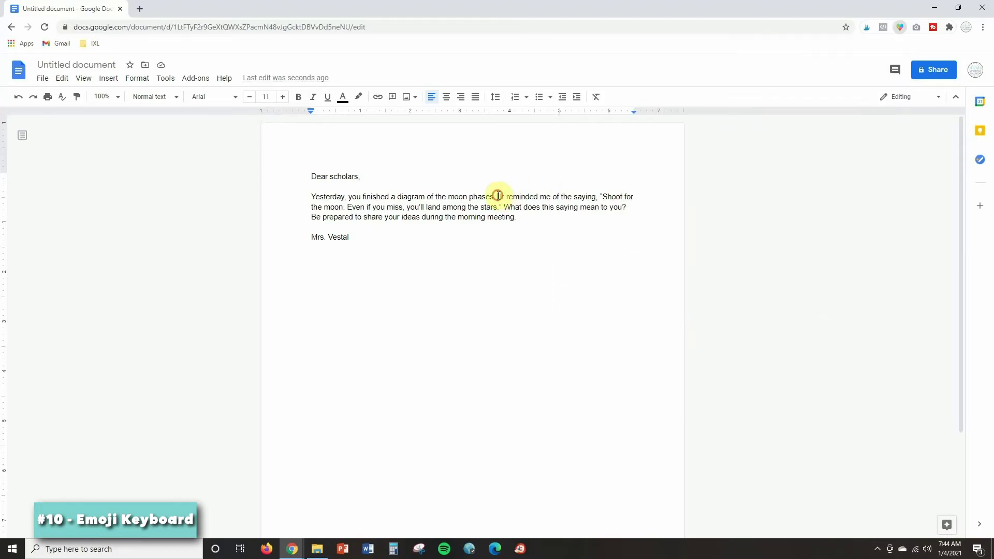
pyautogui.hotkey('ctrl', 'v')
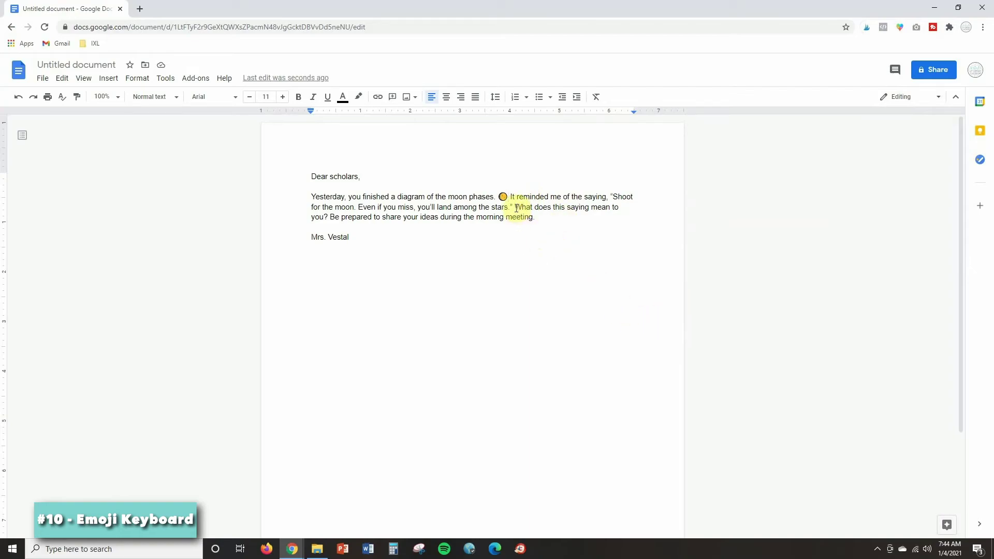
# Step: Search Emoji Keyboard for "star" and insert a star emoji after the quotation ending "land among the stars."
pyautogui.click(901, 26)
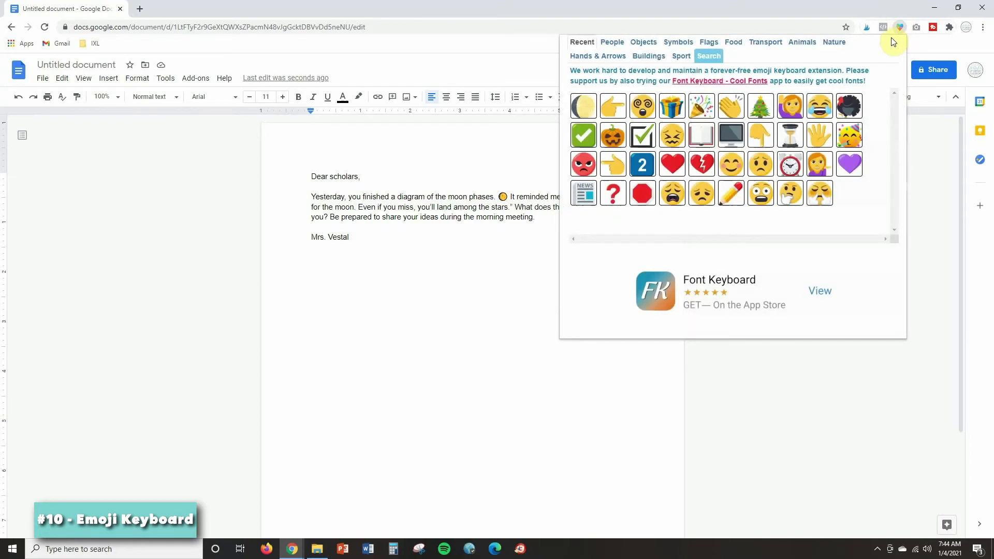
pyautogui.click(709, 57)
pyautogui.write('star')
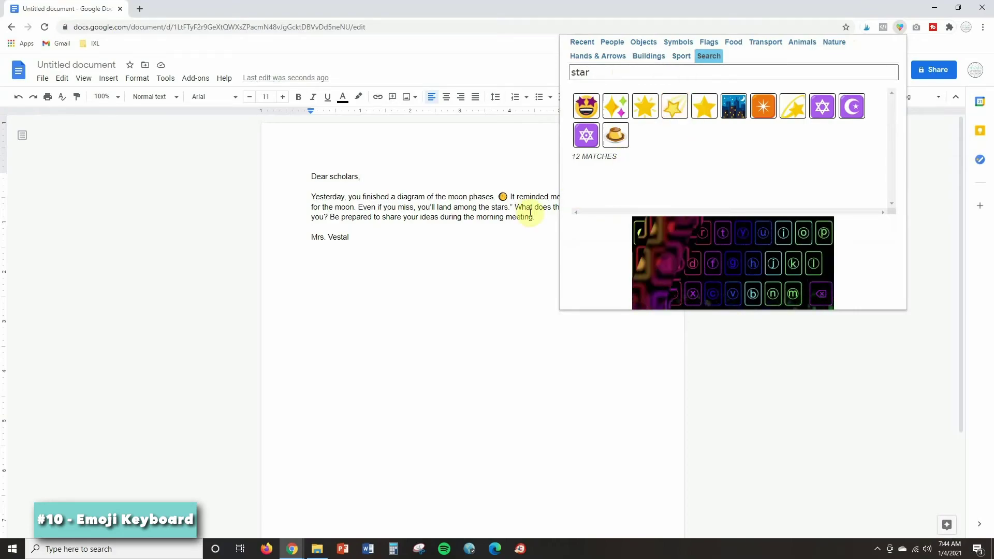
pyautogui.click(515, 214)
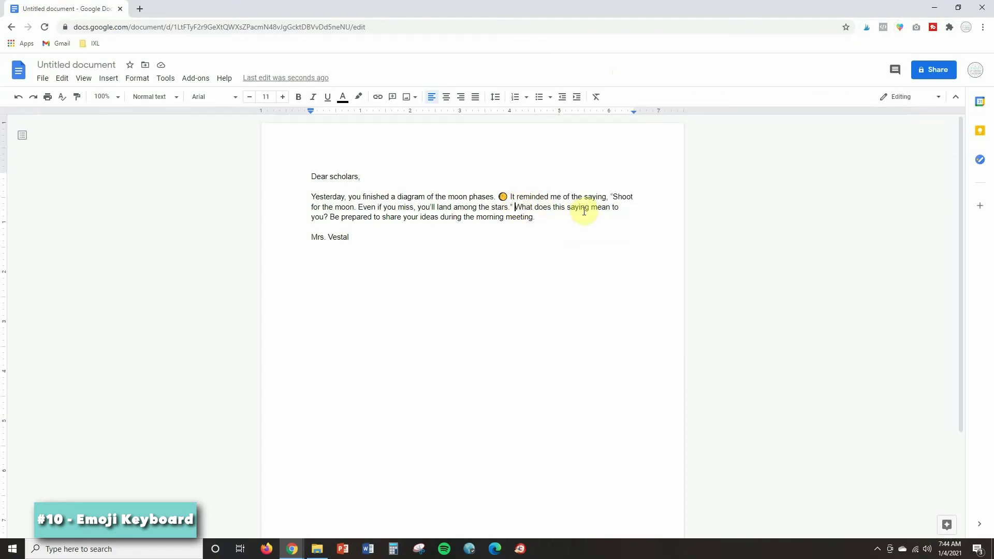
pyautogui.hotkey('ctrl', 'v')
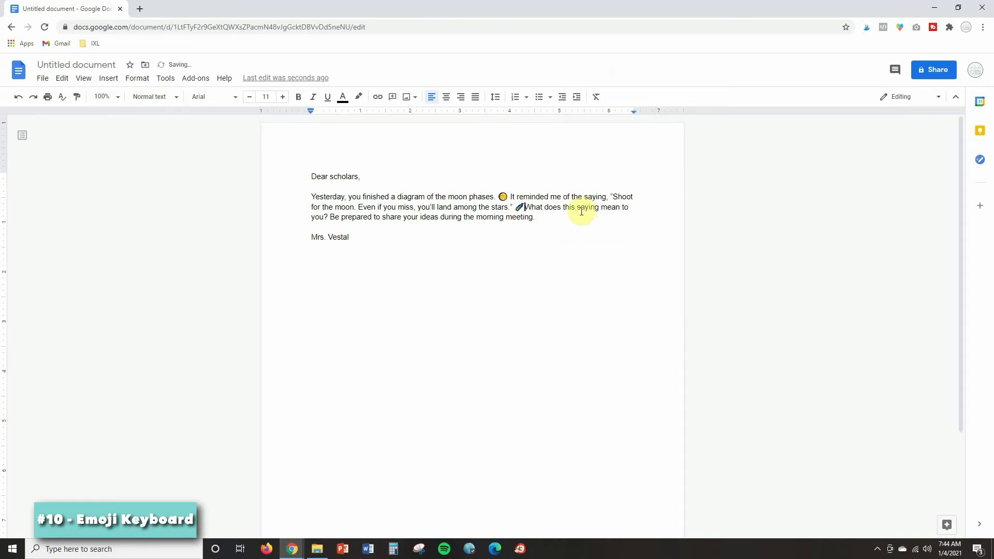